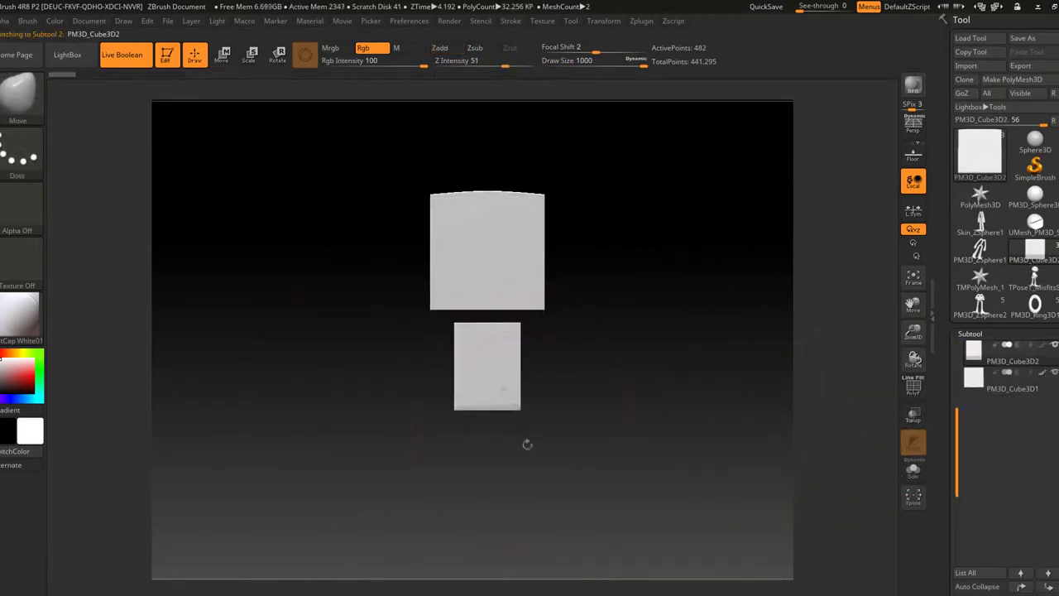
- Rename the currently selected cube subtool with Subtool > Rename
{"action": "left_click", "coordinate": [977, 479]}
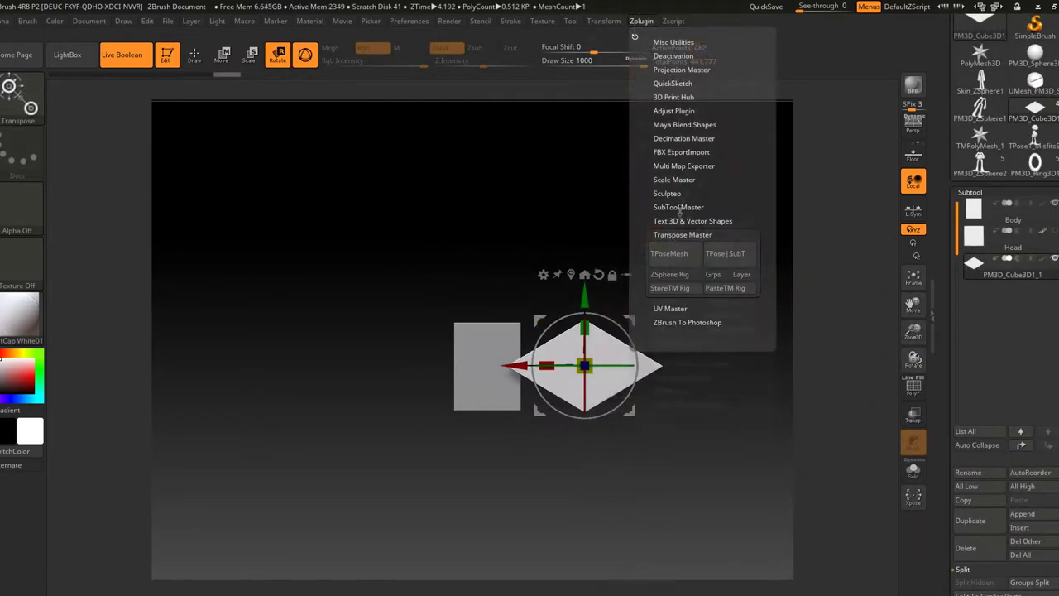